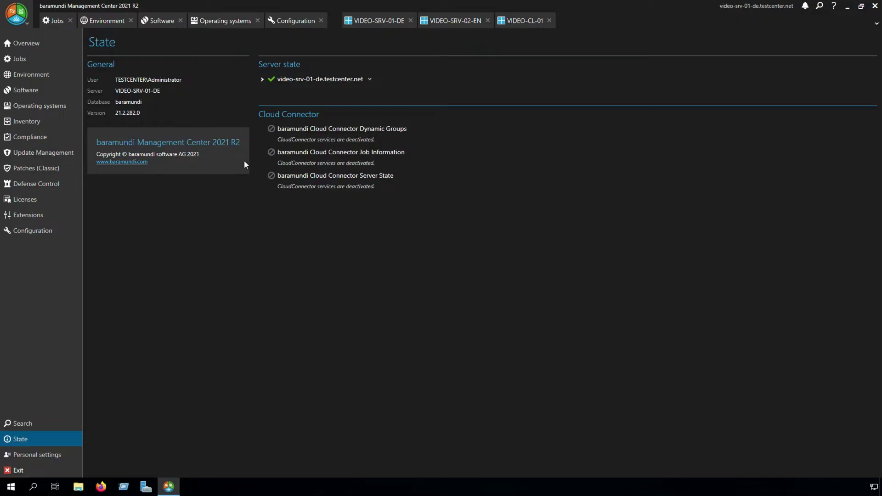
# Step: Create an install job named 'Install PXE Relay' for the PXE-Relay 2021 R2 software
pyautogui.click(158, 24)
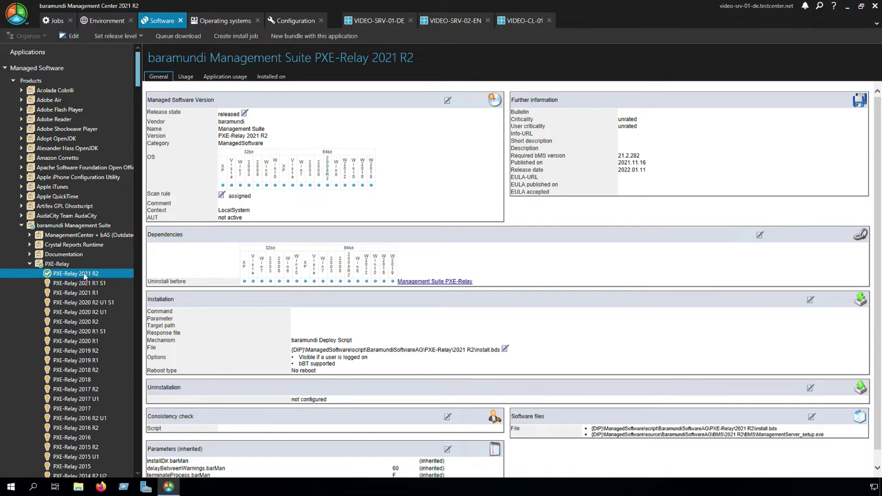
pyautogui.click(242, 37)
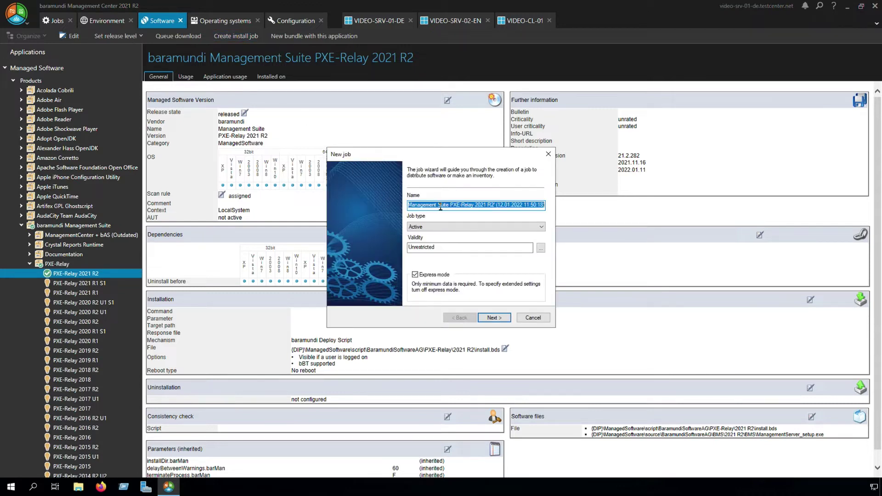
pyautogui.write('Install PXE Relay')
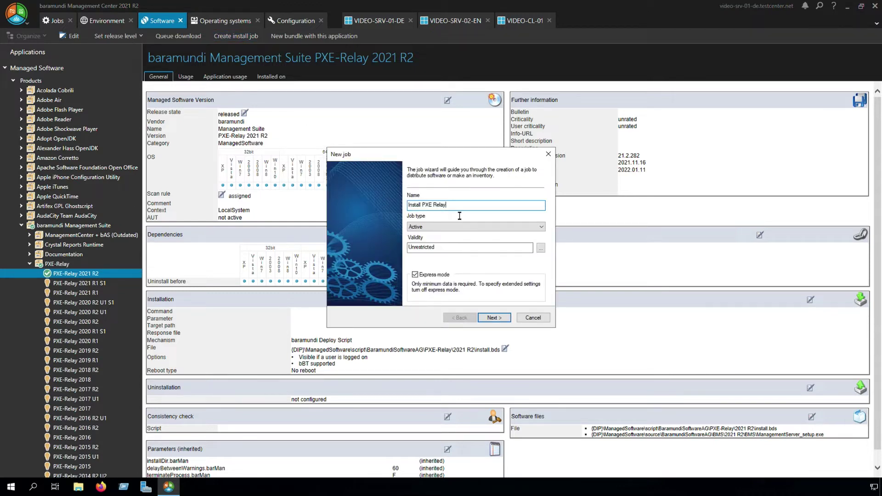
pyautogui.click(494, 320)
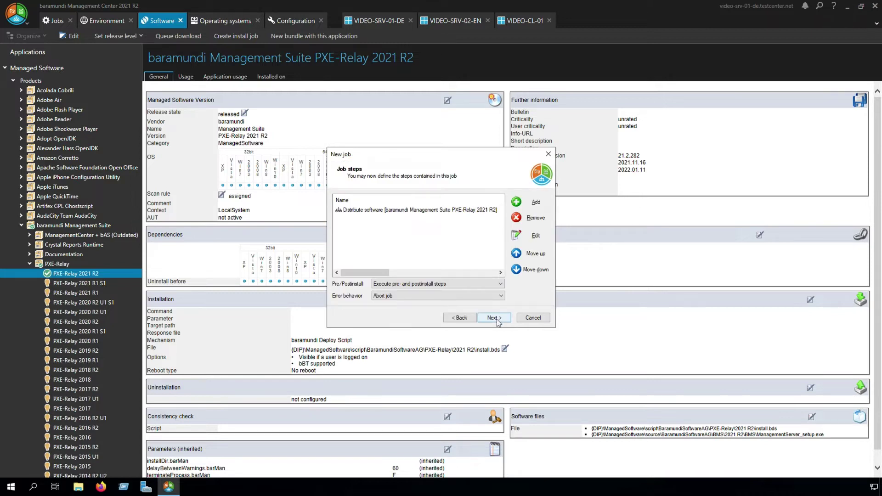
pyautogui.click(497, 322)
pyautogui.click(494, 318)
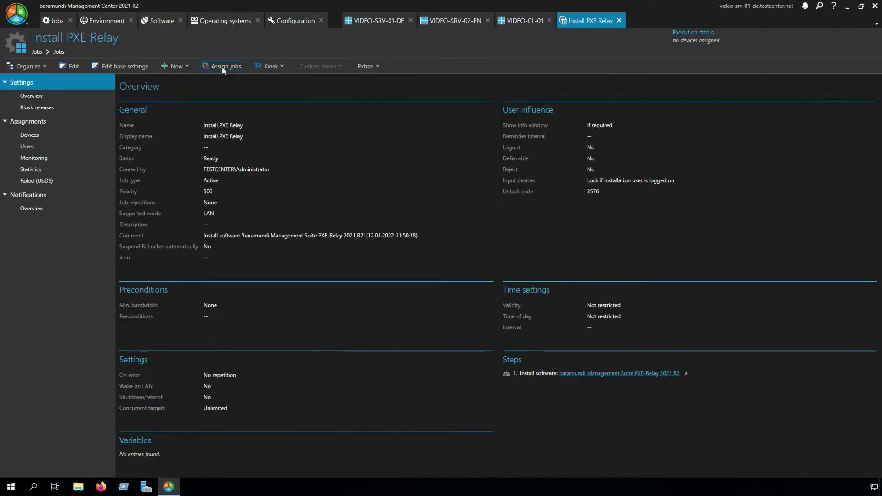
# Step: Assign the Install PXE Relay job to device VIDEO-SRV-02-EN and view that device's jobs
pyautogui.click(222, 67)
pyautogui.write('V')
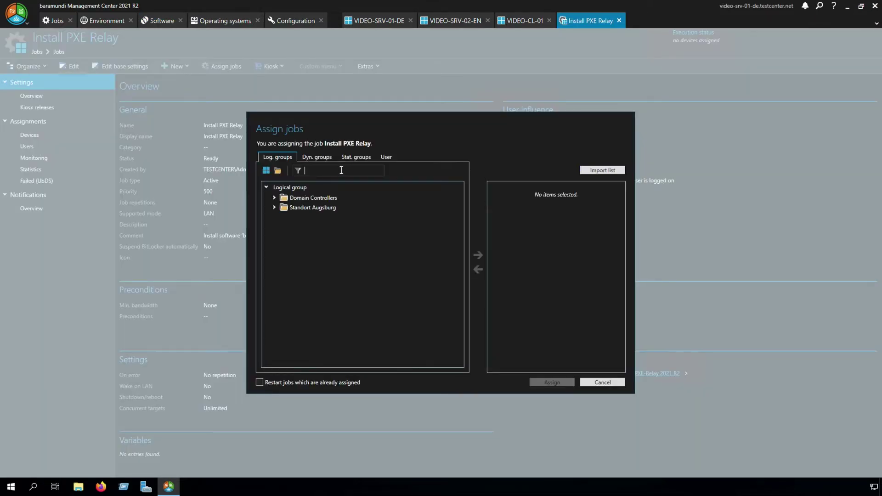
pyautogui.write('IDEO')
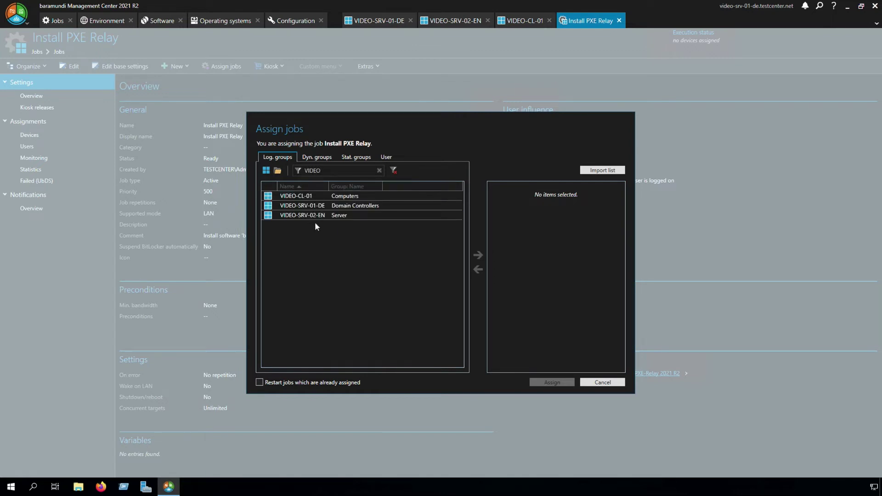
pyautogui.doubleClick(318, 215)
pyautogui.click(546, 383)
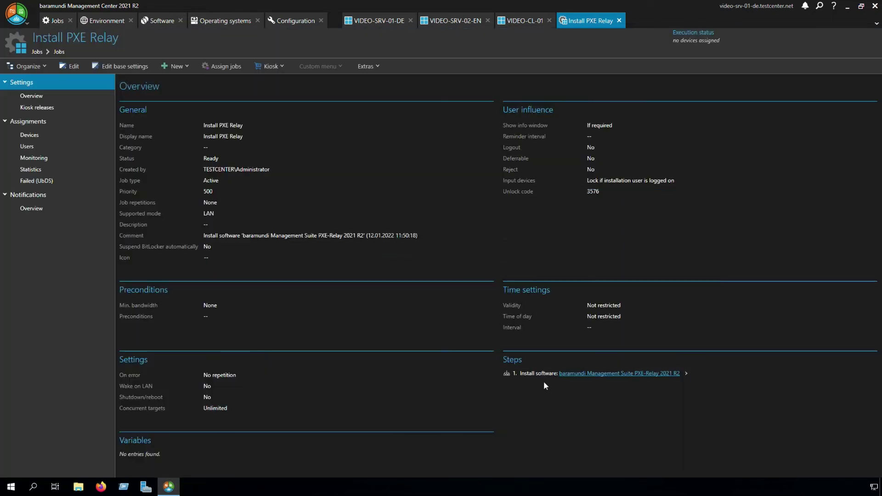
pyautogui.click(458, 20)
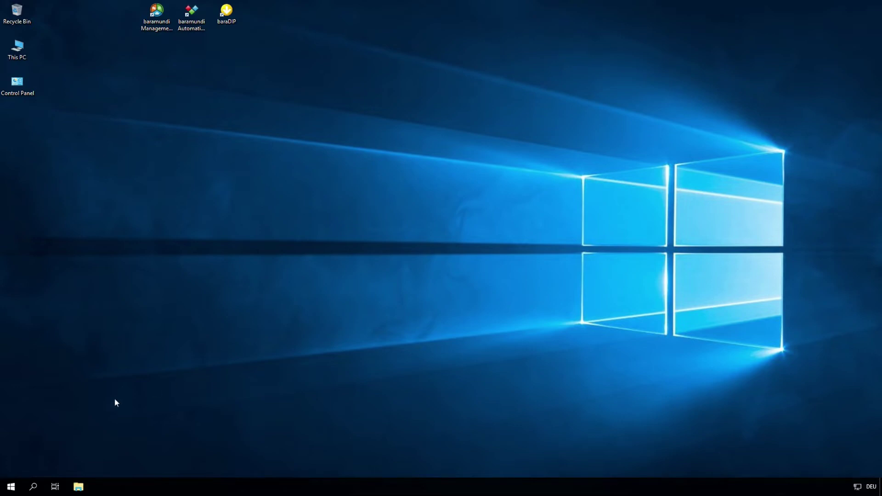
# Step: Launch the baramundi Database Manager from the baramundi folder in the Start menu
pyautogui.click(10, 485)
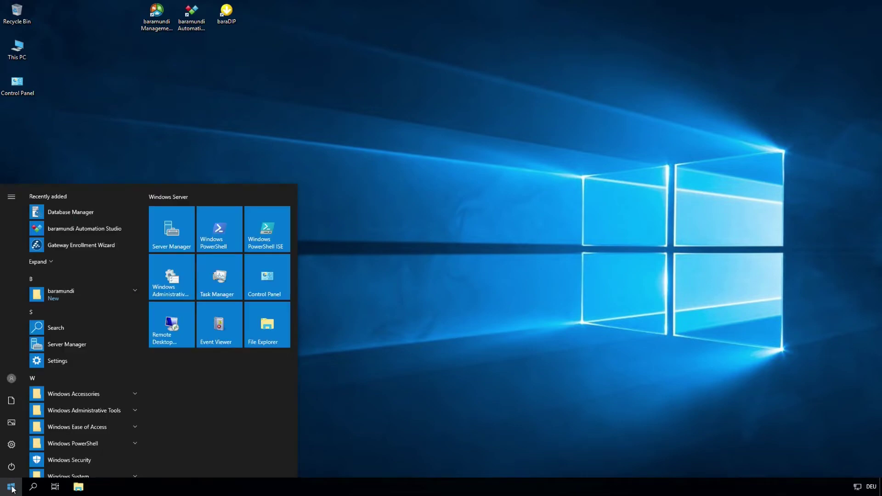
pyautogui.click(88, 294)
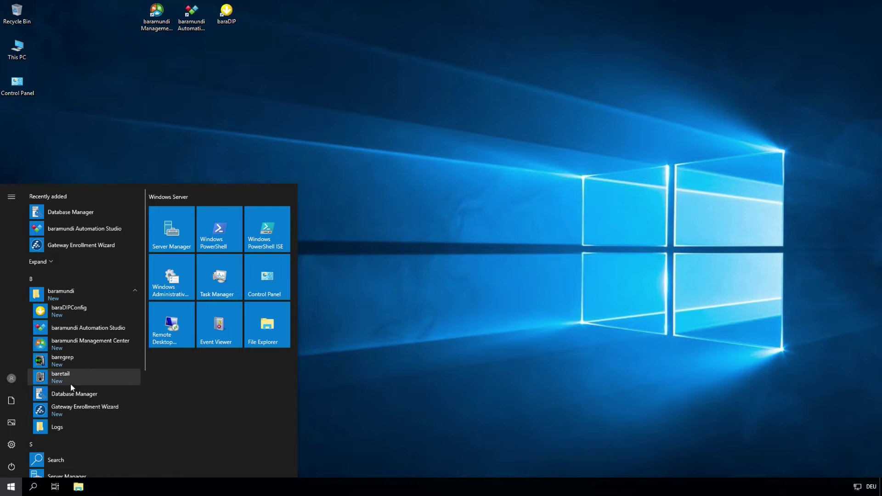
pyautogui.click(92, 396)
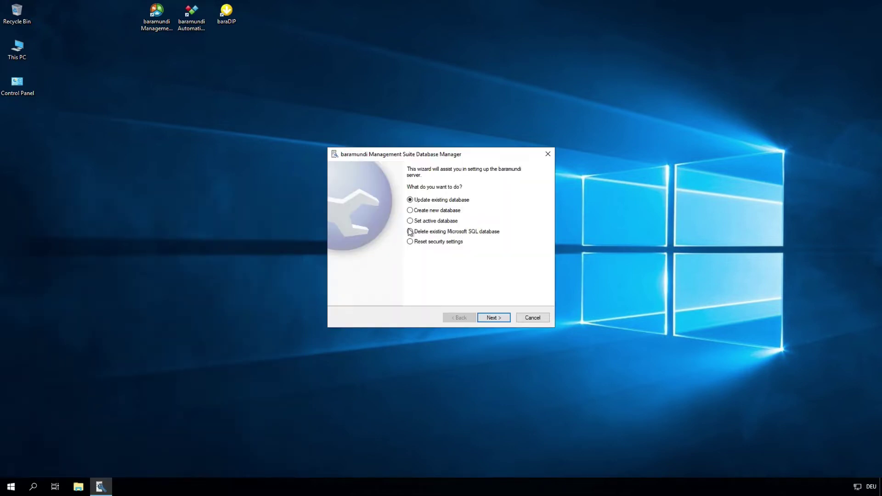
# Step: Activate the baramundi database on SQLEXPRESS, keeping the prefilled SQL Server connection
pyautogui.click(410, 221)
pyautogui.click(493, 318)
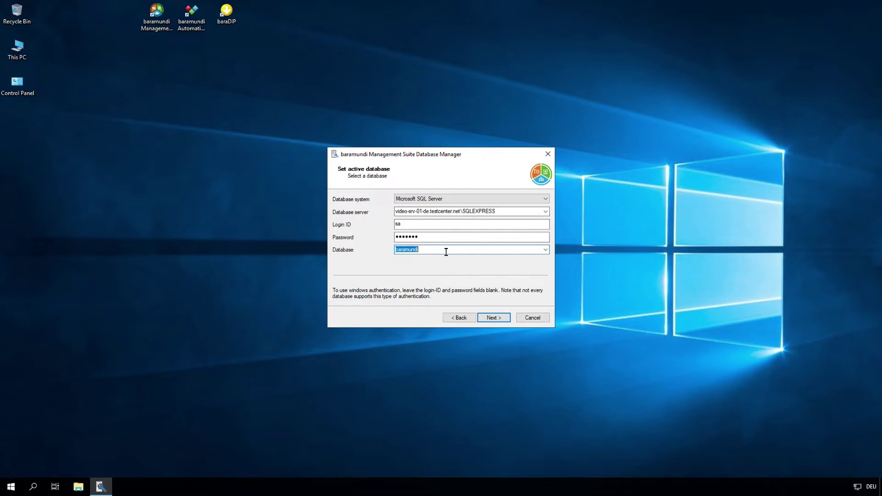
pyautogui.click(496, 319)
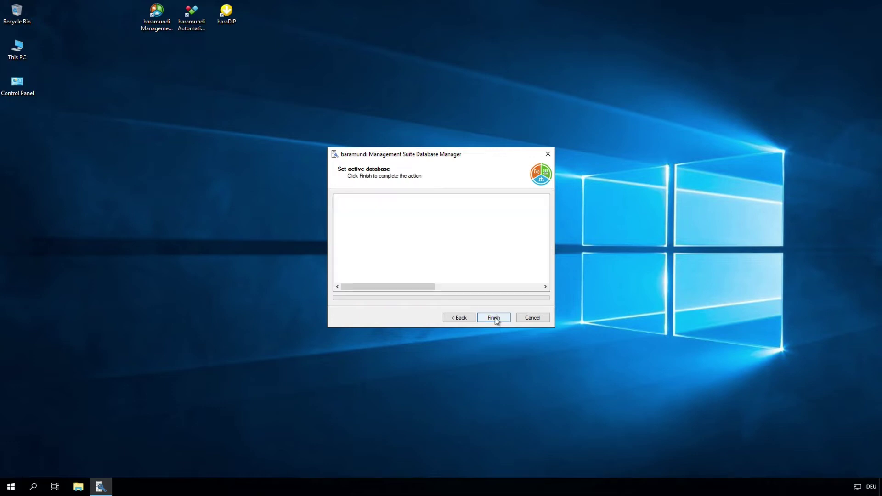
pyautogui.click(495, 318)
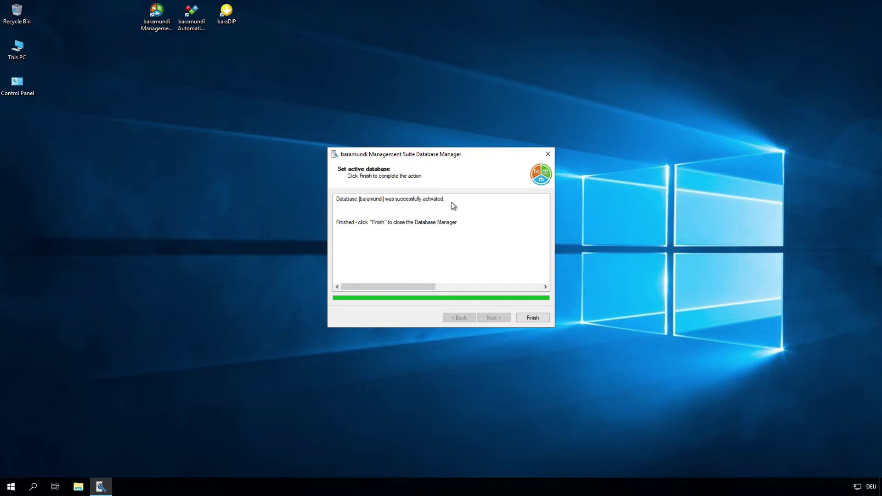
# Step: Close the Database Manager and connect the Management Center to video-srv-02-en.testcenter.net
pyautogui.click(538, 321)
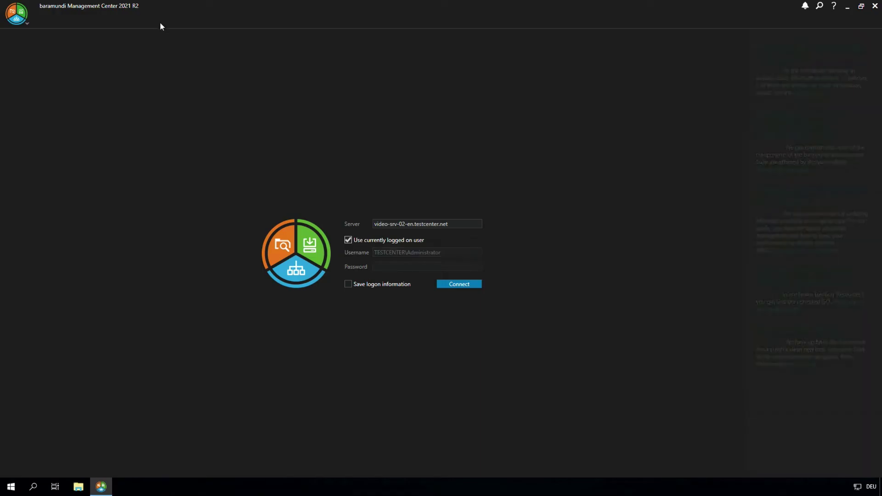
pyautogui.click(427, 223)
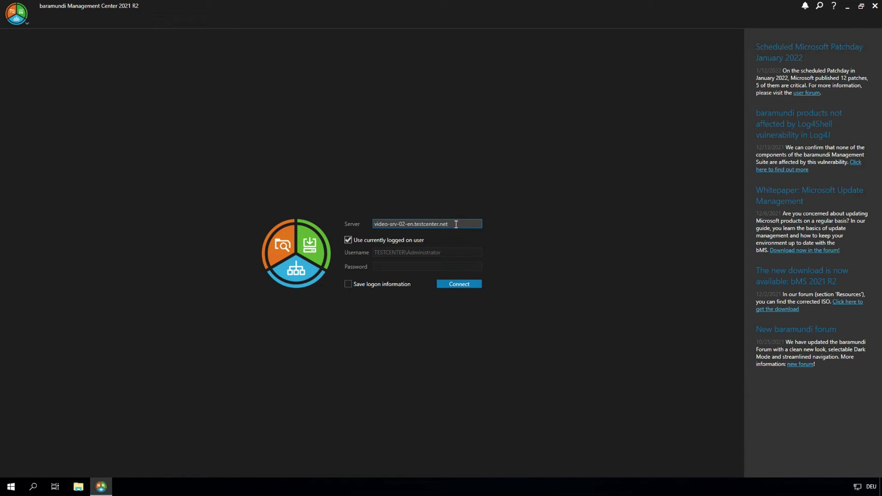
pyautogui.click(473, 285)
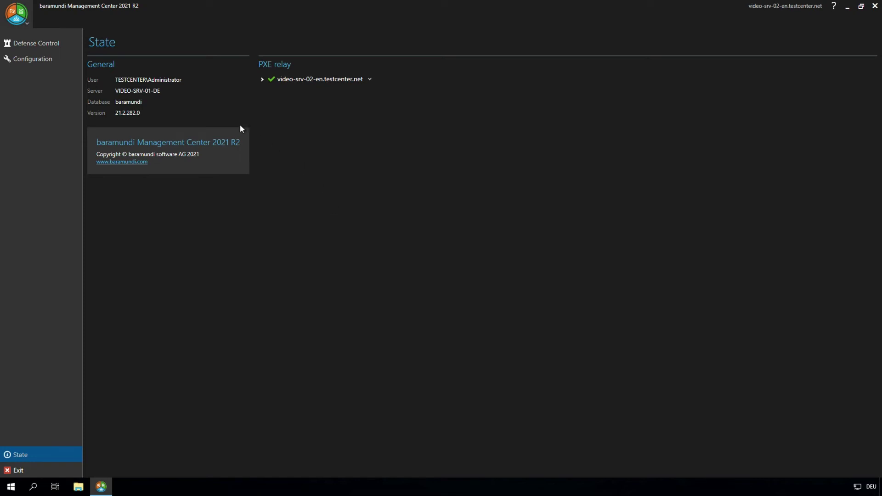
# Step: Open the PXE support properties under Configuration > Server > Settings
pyautogui.click(24, 59)
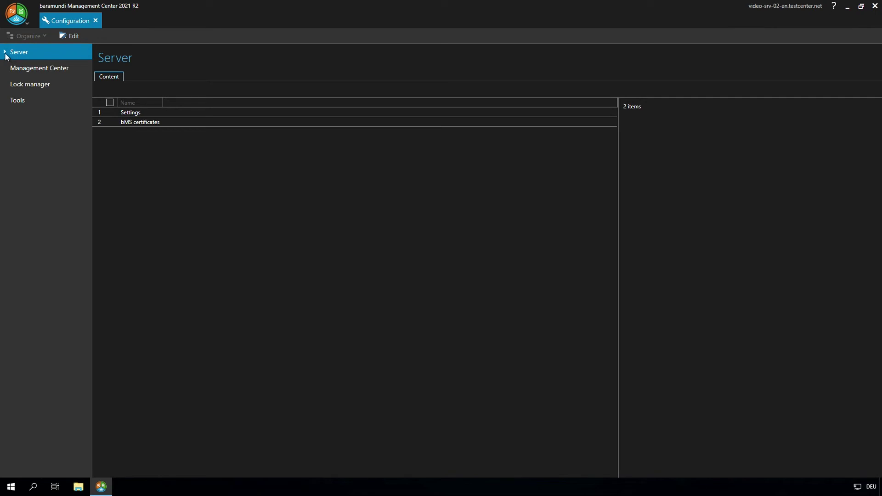
pyautogui.click(5, 53)
pyautogui.click(39, 64)
pyautogui.click(163, 113)
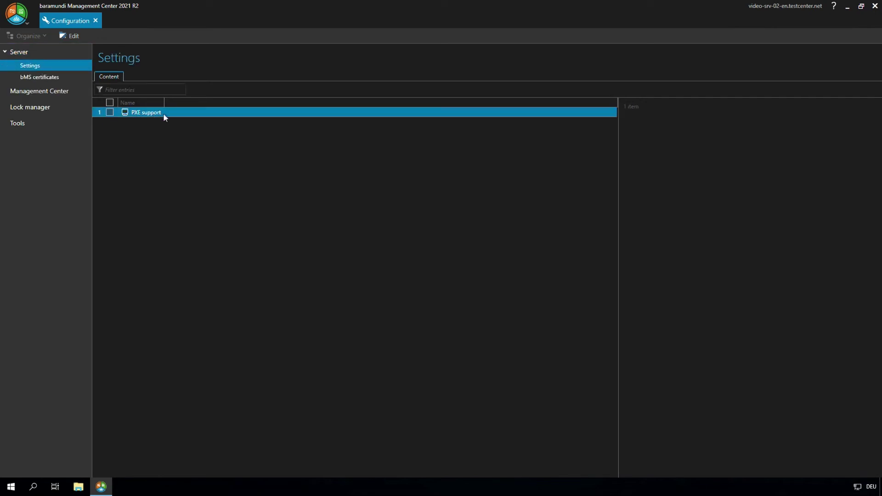
pyautogui.doubleClick(164, 113)
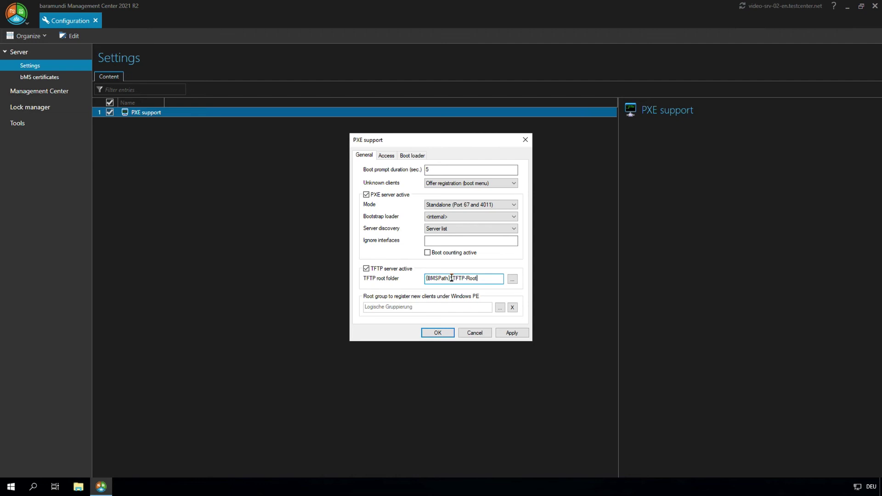
# Step: Replace {BMSPath} with {DIP} in the TFTP root folder path
pyautogui.moveTo(449, 279); pyautogui.dragTo(431, 279)
pyautogui.press('BackSpace')
pyautogui.press('BackSpace')
pyautogui.write('DIP}')
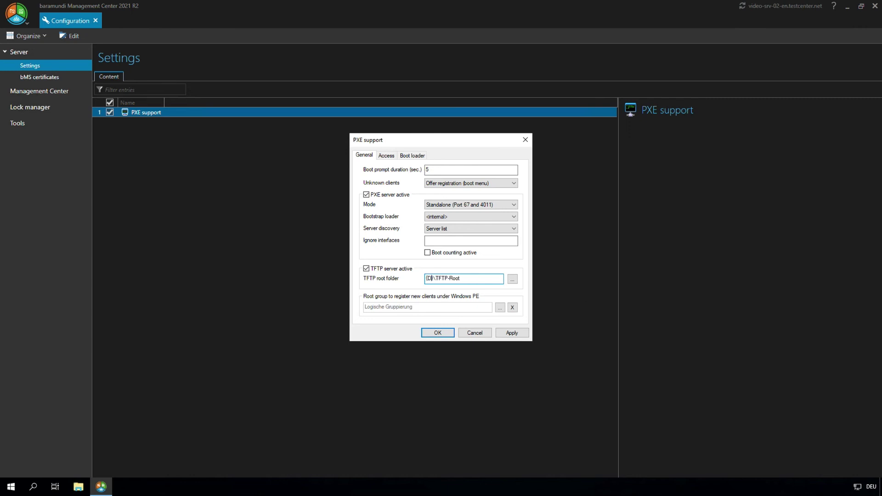